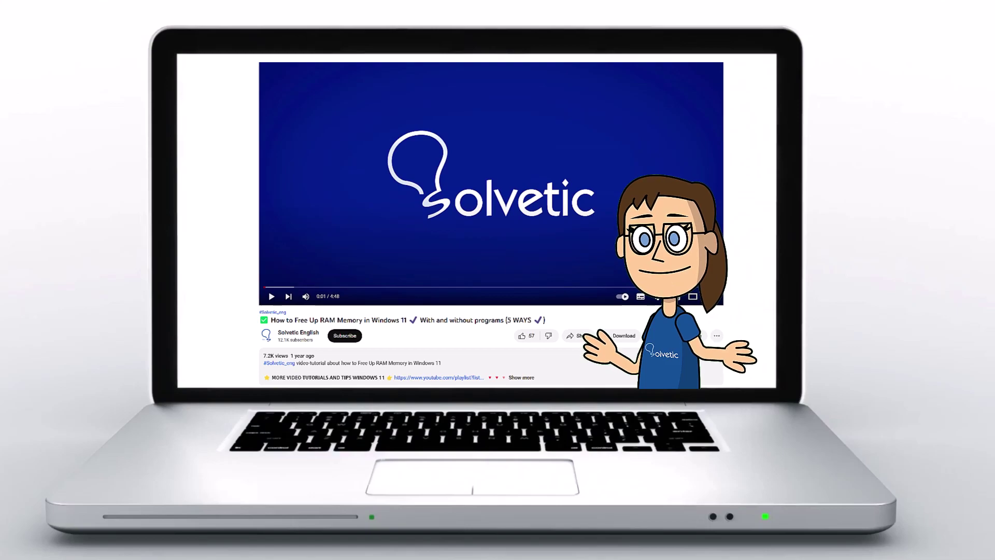
# Expand the tutorial video's description to reveal the full view count and upload date
pyautogui.click(522, 378)
pyautogui.scroll(-2, 491, 225)
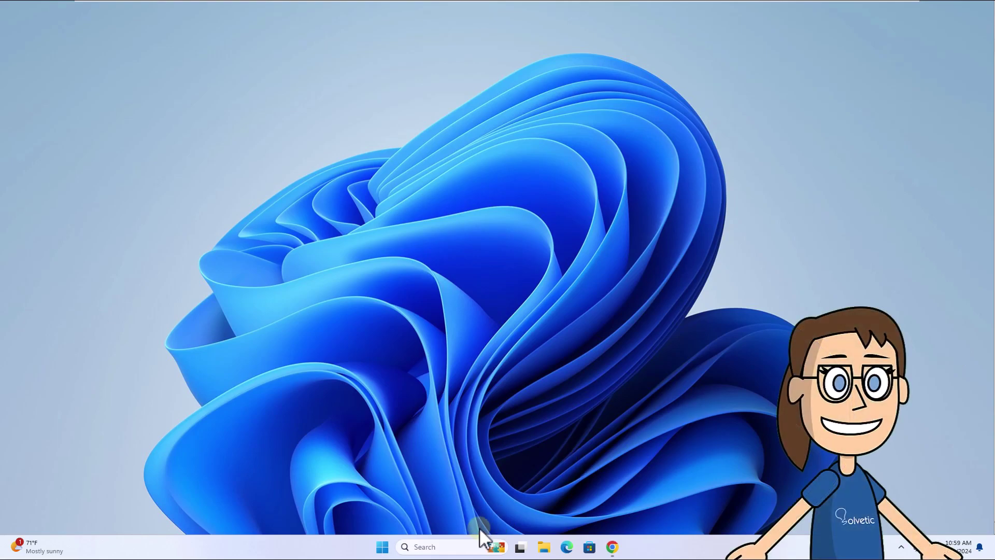
# Search Windows for %localappdata% and open the Local AppData folder
pyautogui.click(454, 546)
pyautogui.write('%')
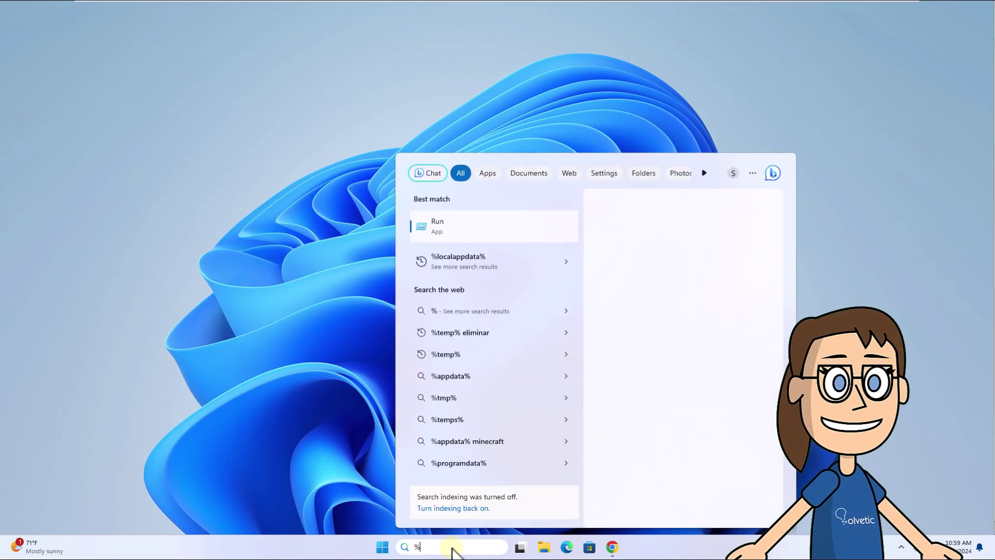
pyautogui.write('localappdata%')
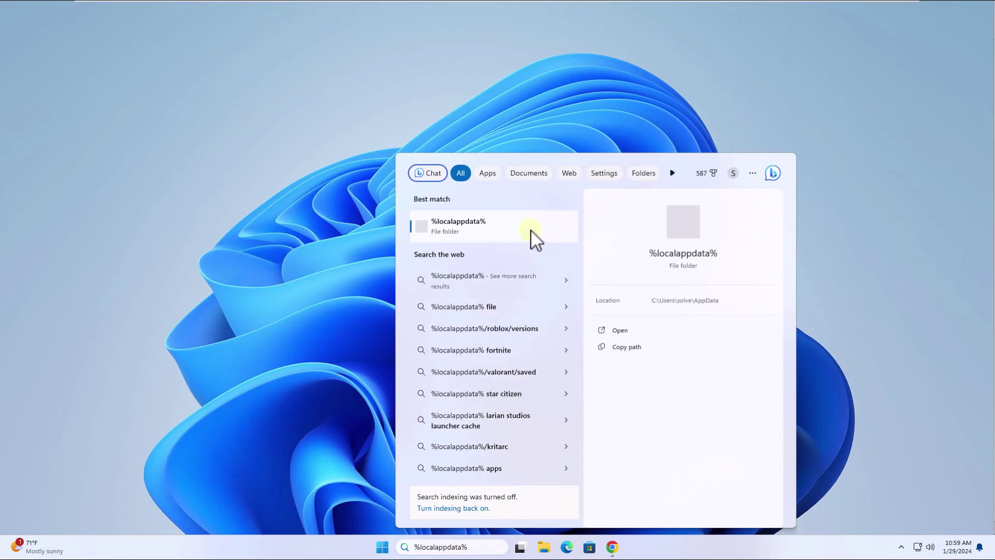
pyautogui.click(531, 232)
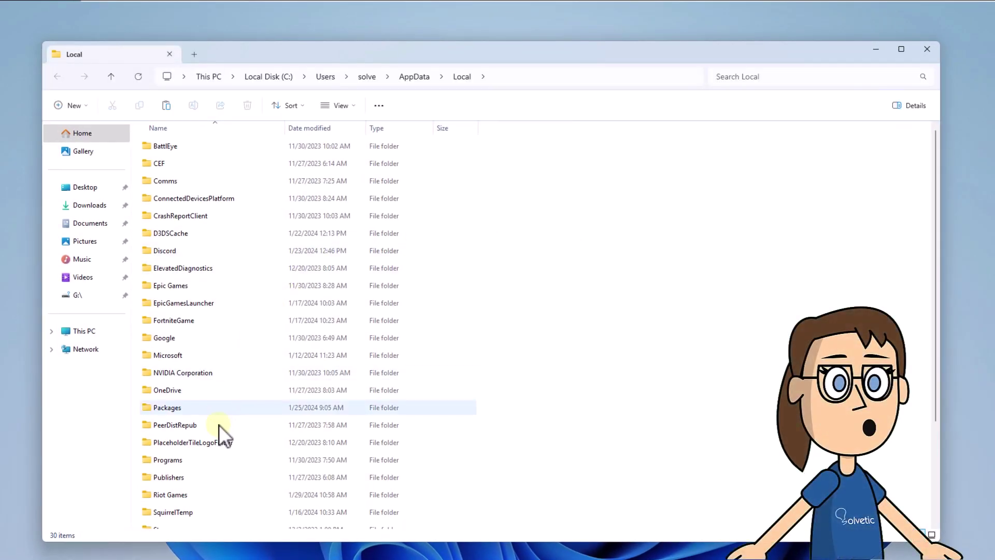
pyautogui.scroll(-3, 214, 443)
# Delete the Riot Games folder from AppData\Local and close File Explorer
pyautogui.click(242, 364)
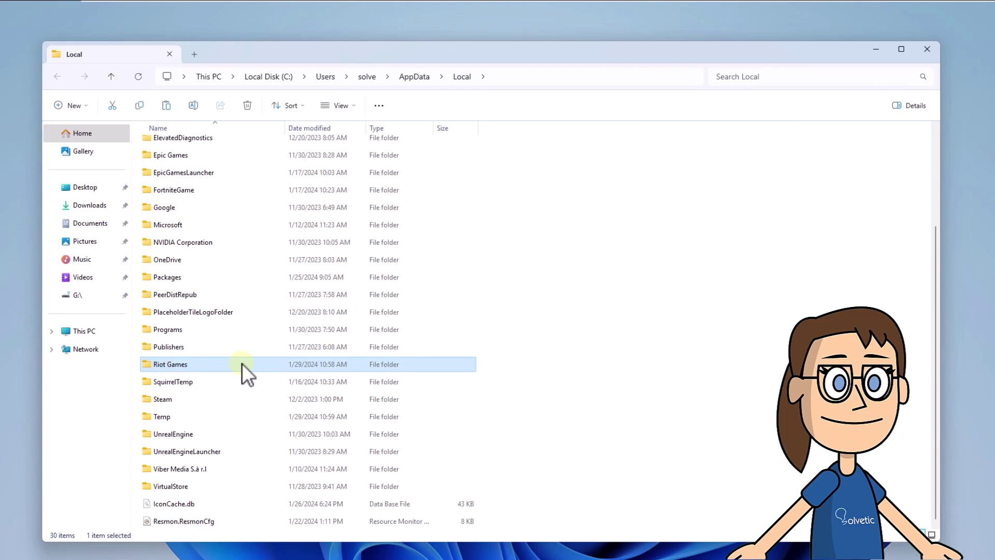
pyautogui.click(246, 106)
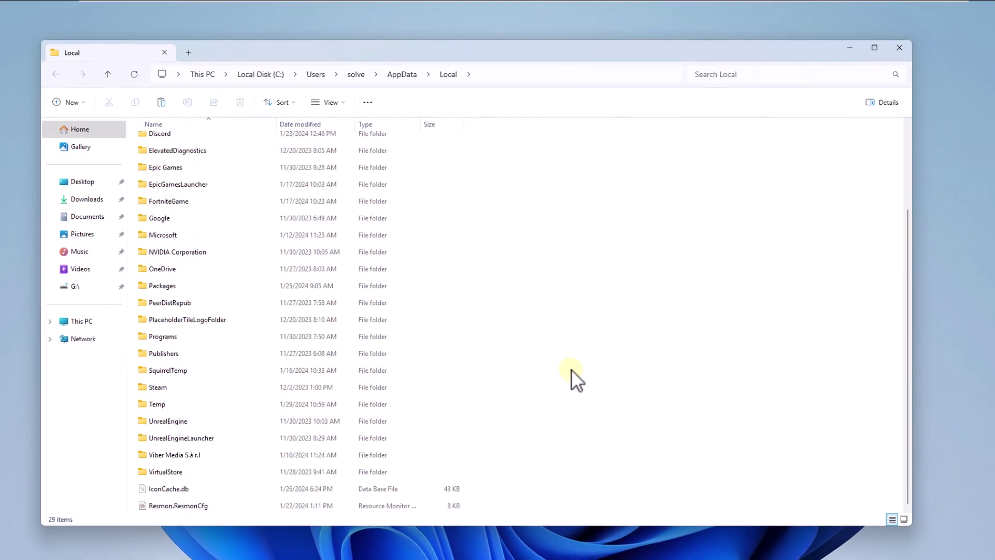
pyautogui.click(855, 45)
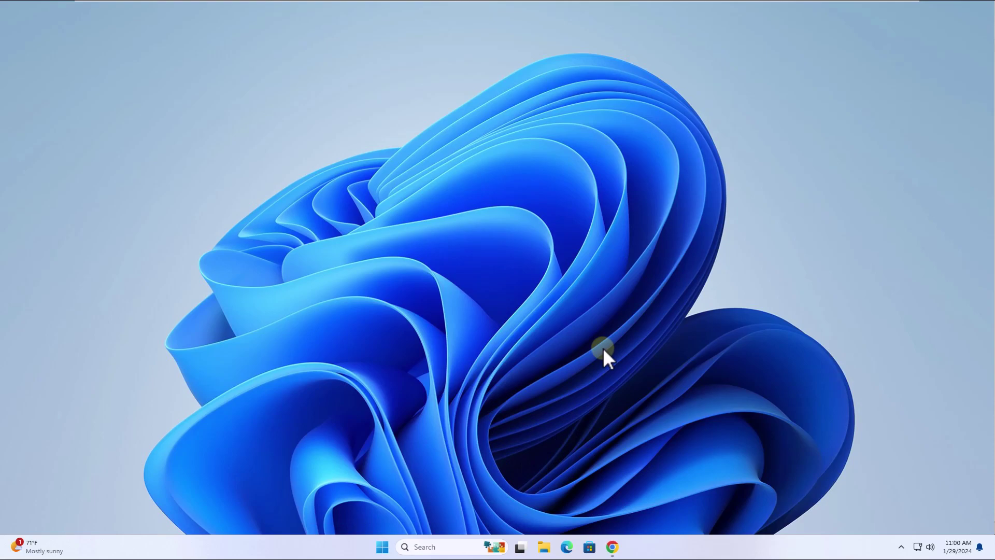
pyautogui.rightClick(389, 551)
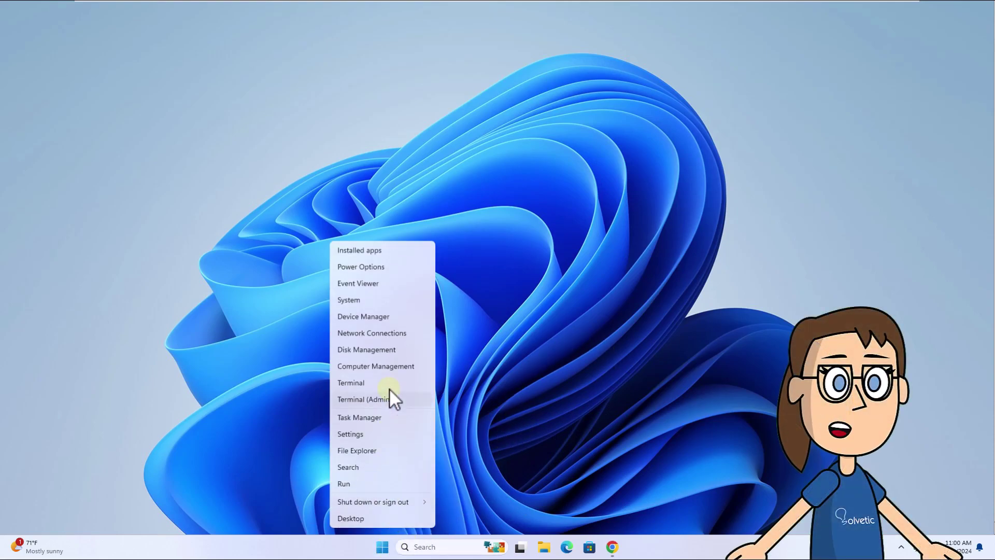
pyautogui.click(396, 317)
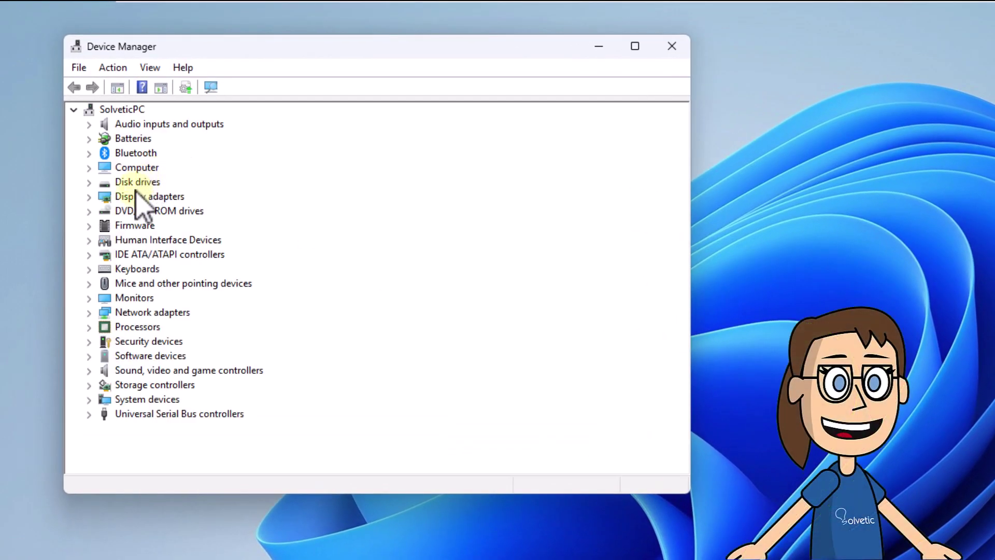
pyautogui.click(89, 196)
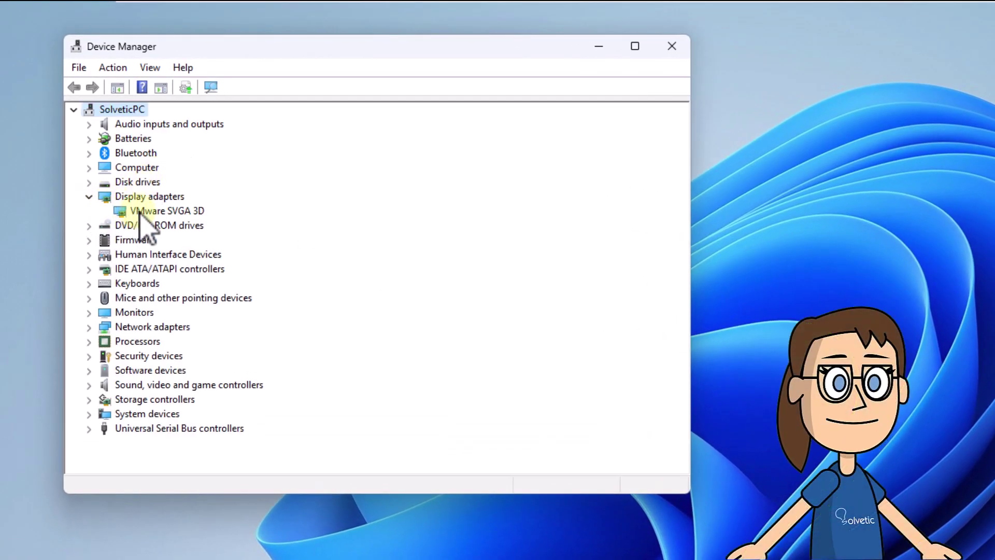
pyautogui.click(148, 211)
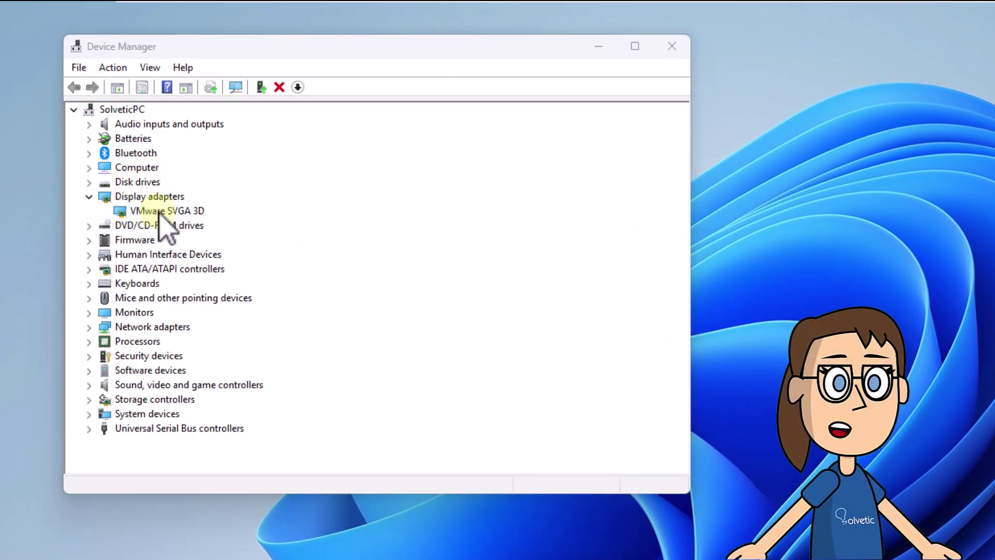
pyautogui.doubleClick(164, 210)
pyautogui.click(277, 121)
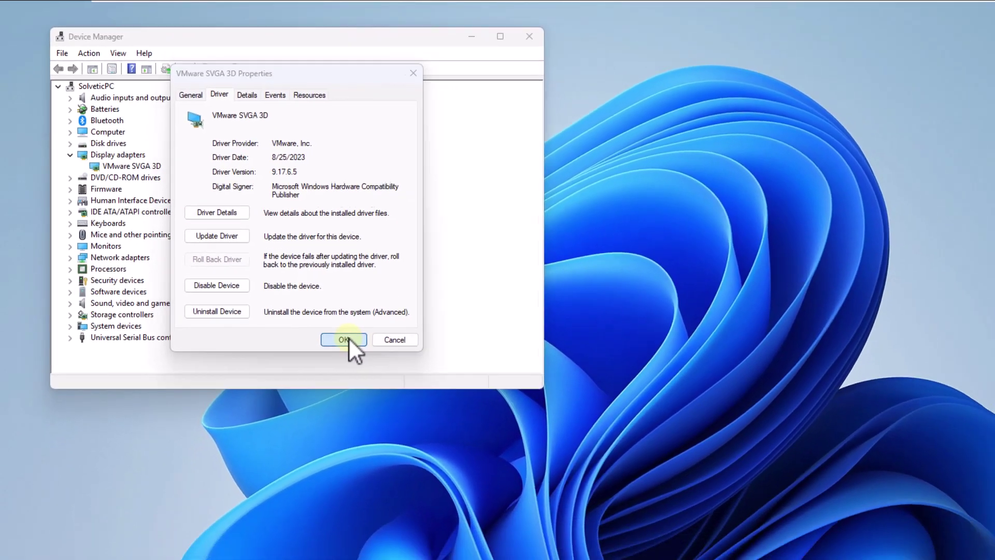
pyautogui.click(437, 431)
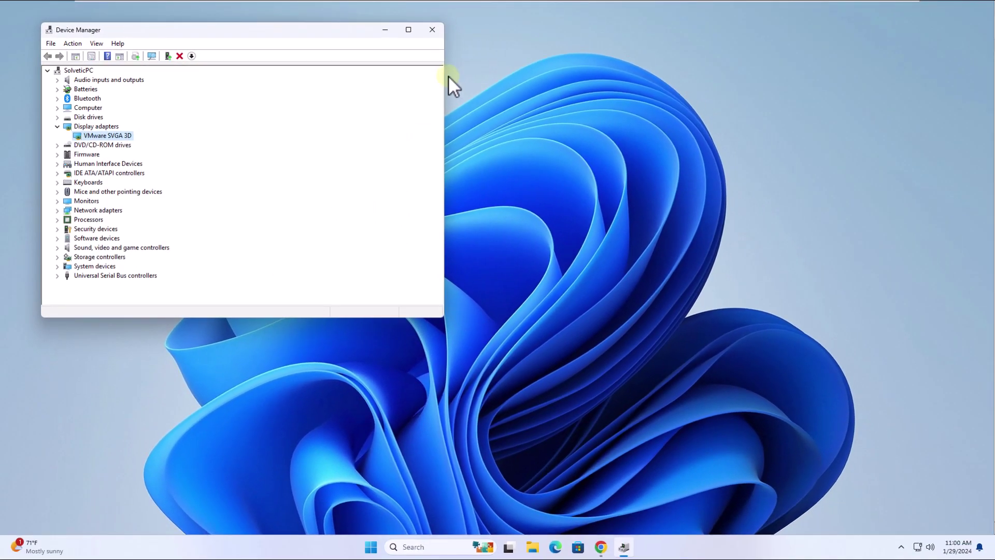
pyautogui.click(434, 32)
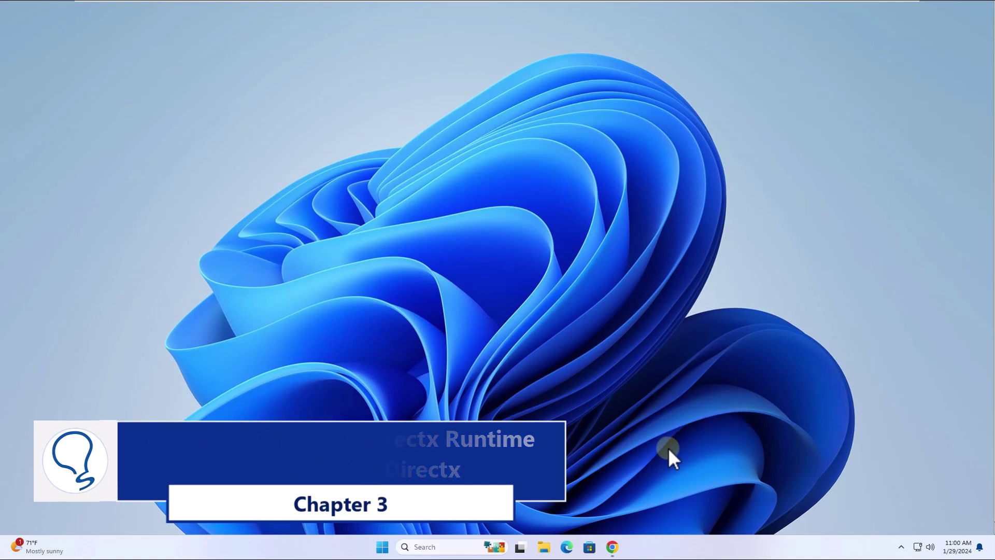
# Download the DirectX End-User Runtime installer from Microsoft's page in Chrome
pyautogui.click(613, 547)
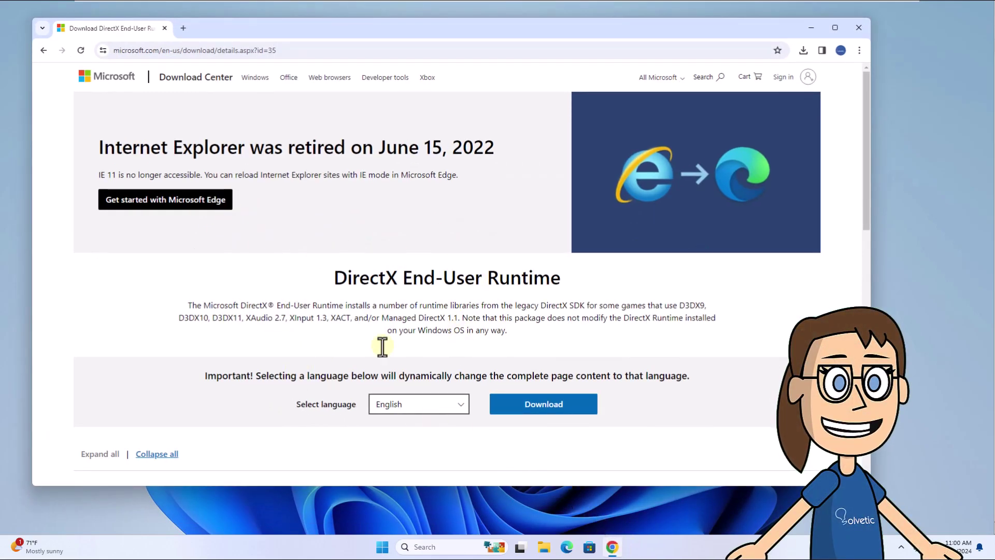
pyautogui.click(553, 417)
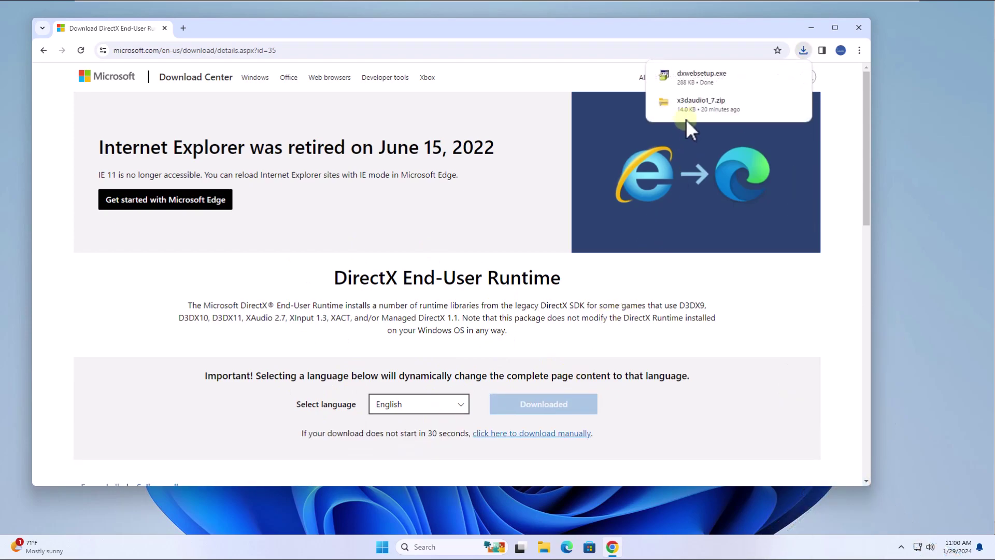
# Run dxwebsetup.exe as administrator and complete DirectX Setup past the license and Bing Bar pages
pyautogui.click(702, 76)
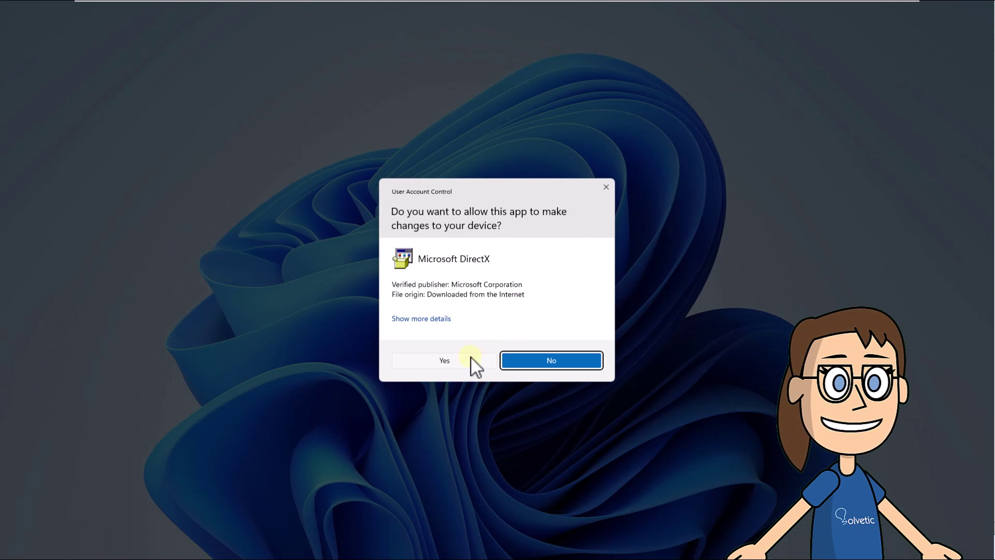
pyautogui.click(472, 358)
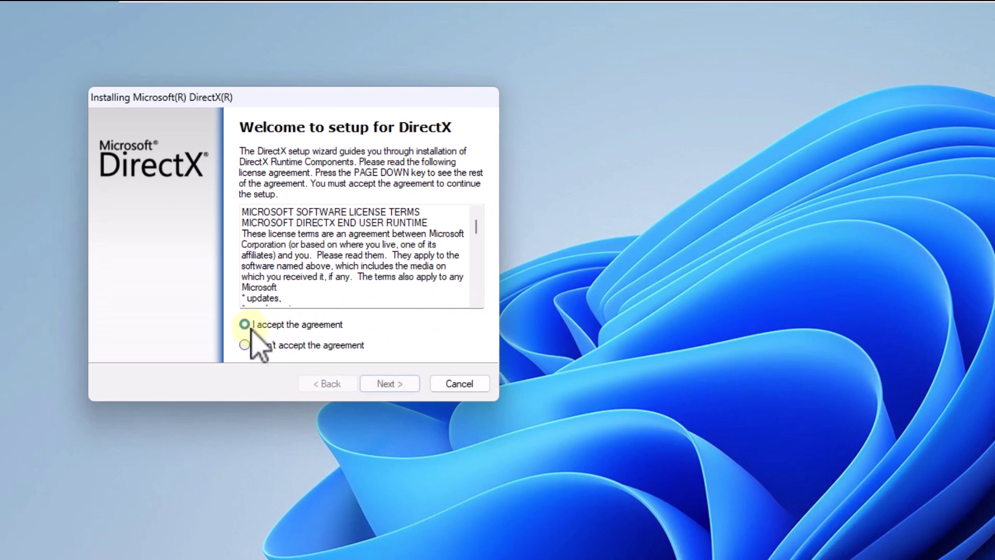
pyautogui.click(377, 386)
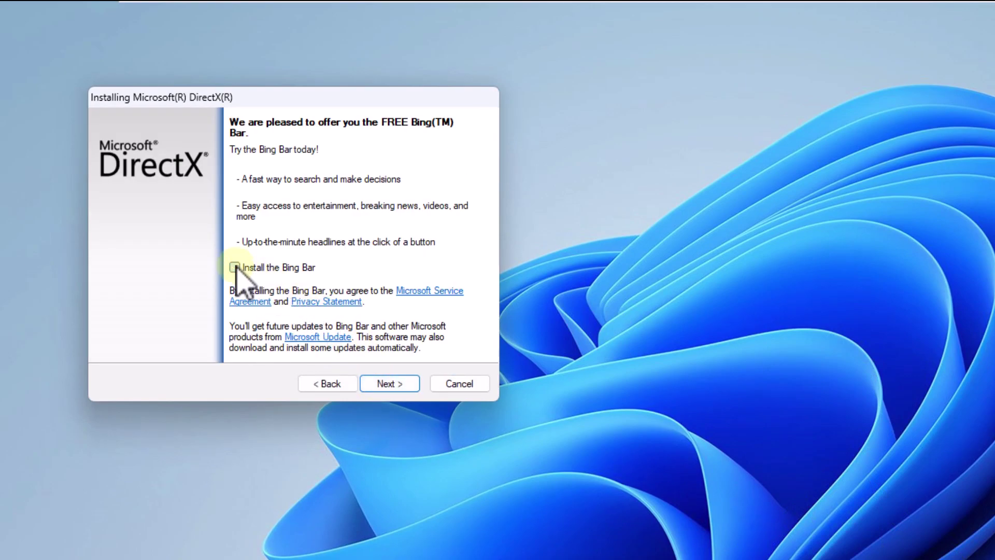
pyautogui.click(389, 383)
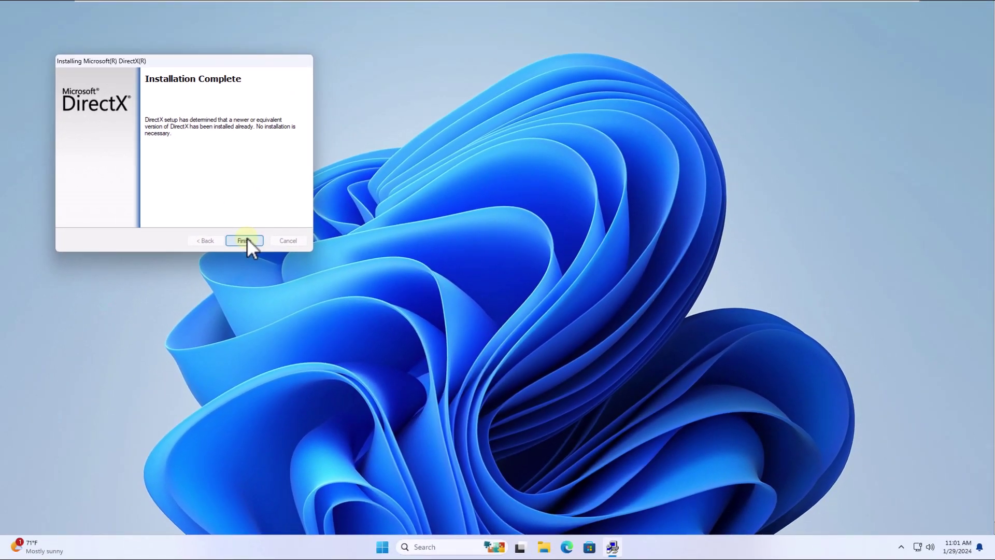
pyautogui.click(246, 241)
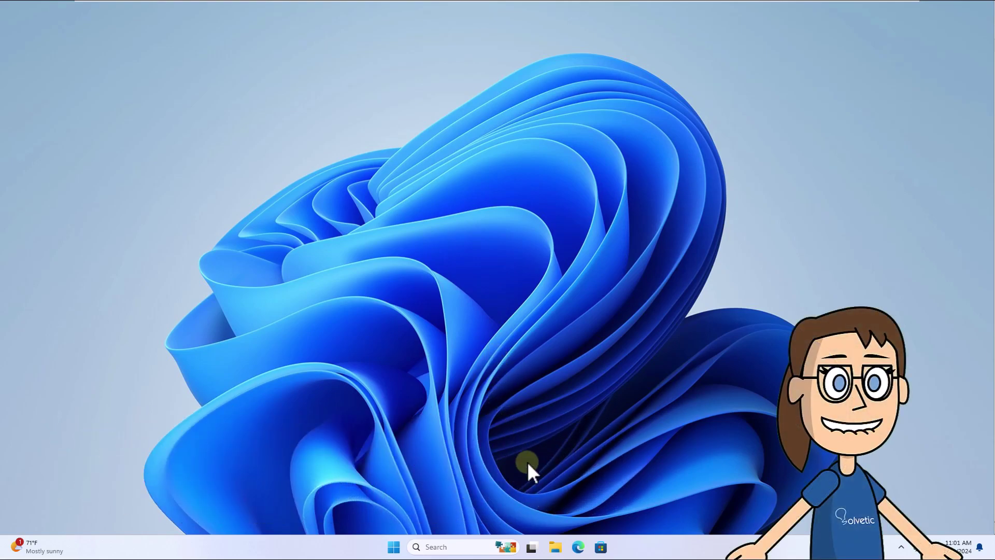
# Open the x3daudio1_7 folder on the Solvetic (O:) drive in File Explorer
pyautogui.click(553, 545)
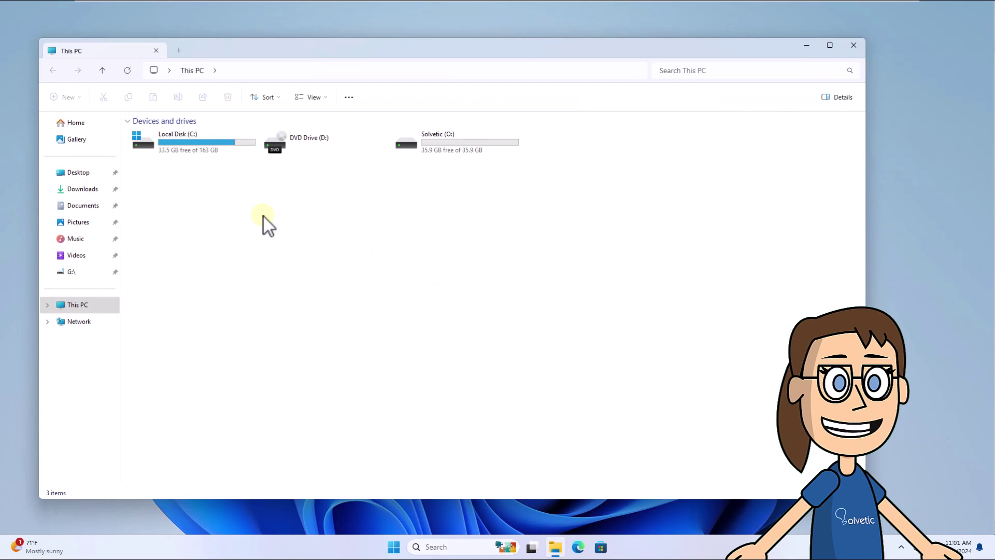
pyautogui.doubleClick(428, 152)
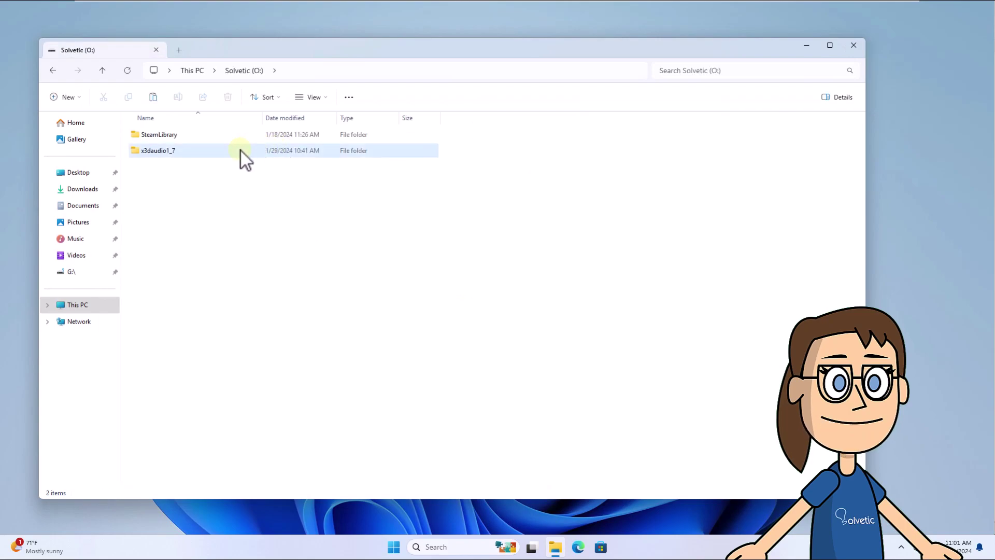
pyautogui.doubleClick(241, 152)
pyautogui.click(240, 150)
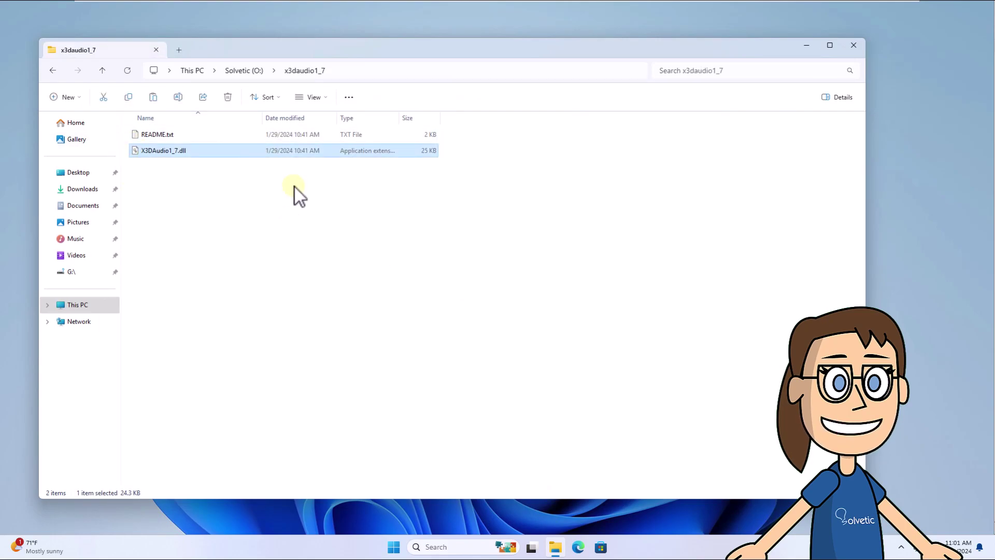
# In a second tab, navigate to C:\Windows\System32
pyautogui.click(181, 50)
pyautogui.doubleClick(270, 269)
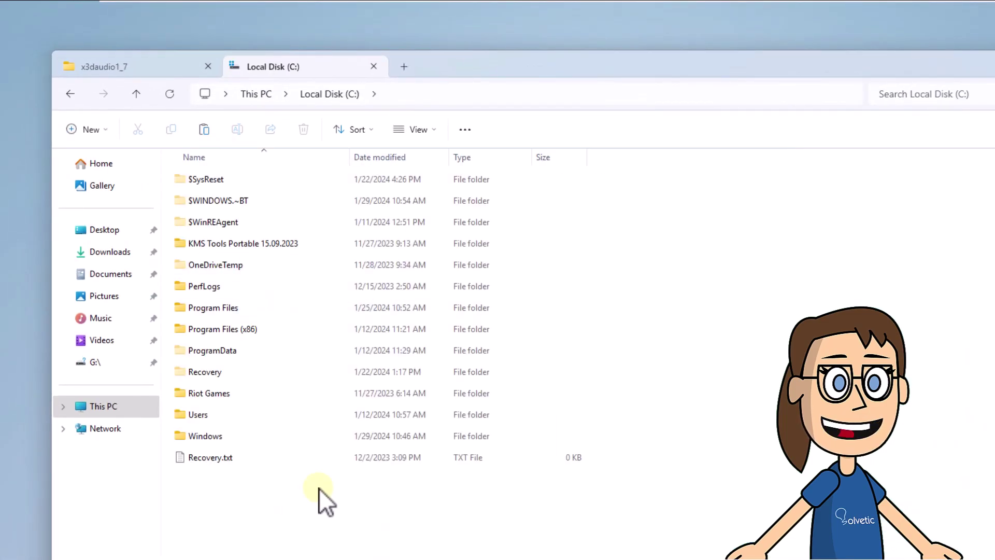
pyautogui.doubleClick(338, 437)
pyautogui.scroll(-10, 296, 514)
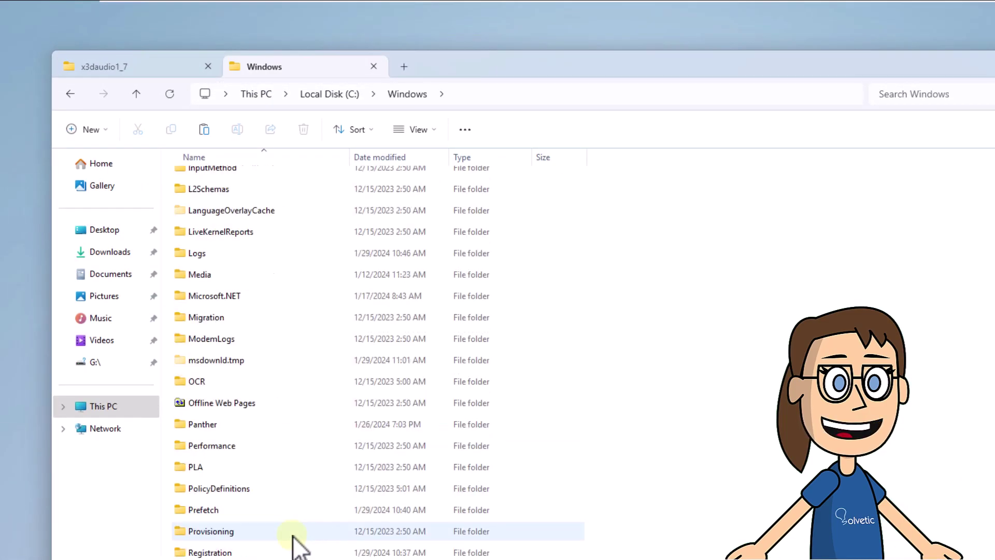
pyautogui.scroll(-6, 295, 544)
pyautogui.click(300, 552)
pyautogui.doubleClick(300, 553)
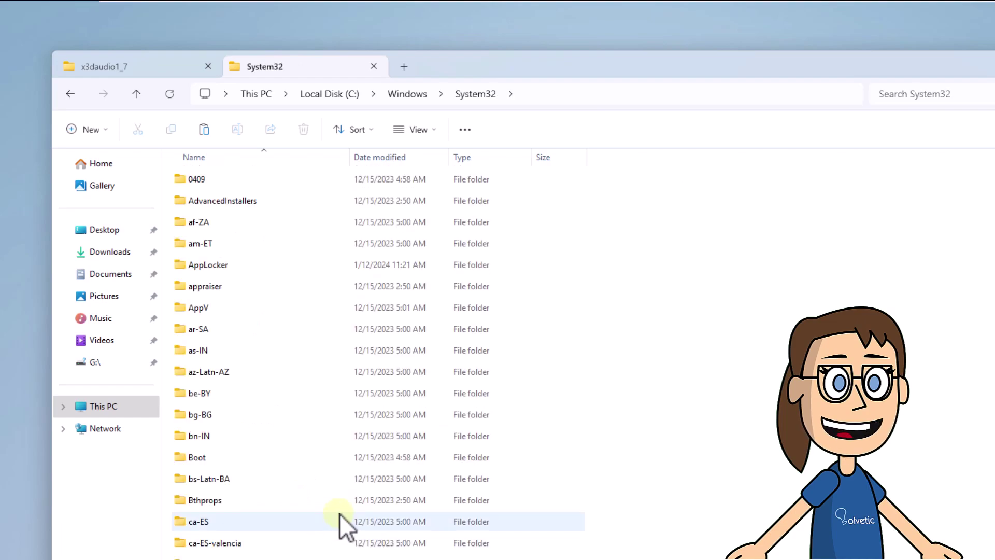
pyautogui.scroll(-3, 345, 526)
# Copy X3DAudio1_7.dll into System32, replacing the existing file with administrator permission
pyautogui.click(152, 69)
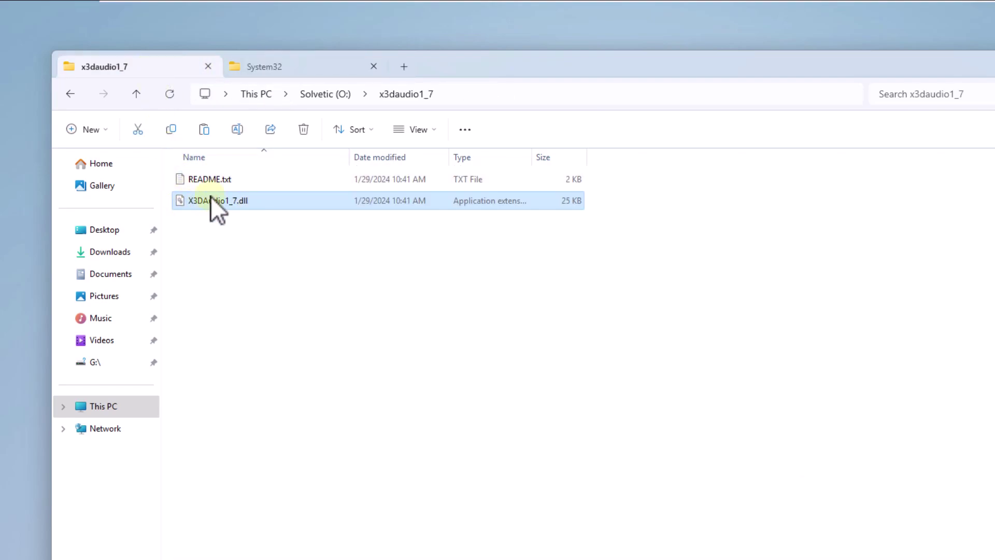
pyautogui.click(171, 131)
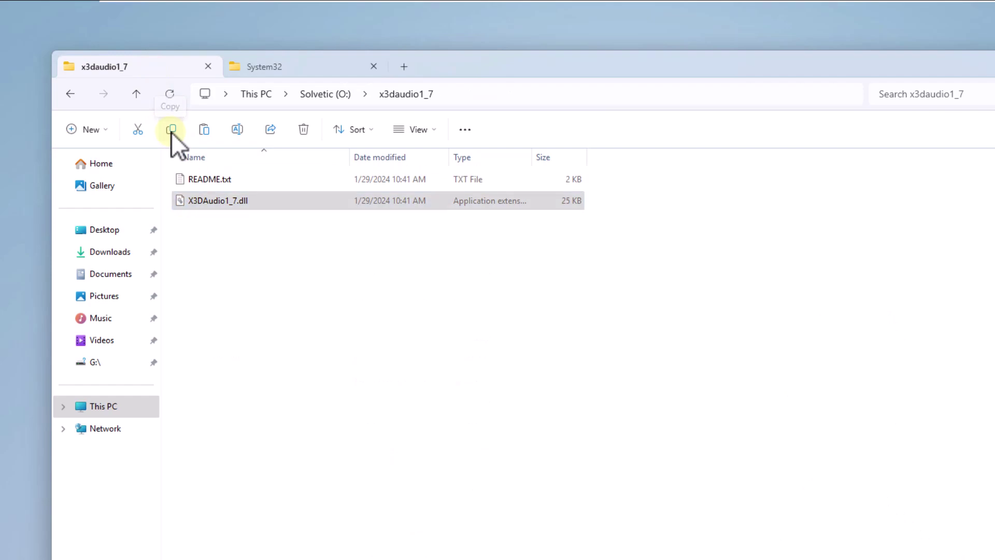
pyautogui.click(250, 73)
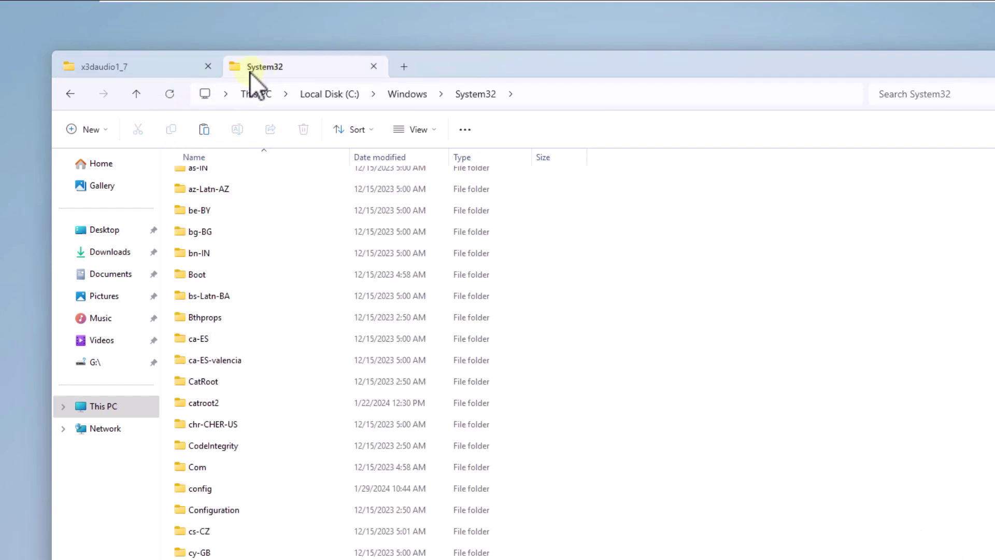
pyautogui.click(203, 129)
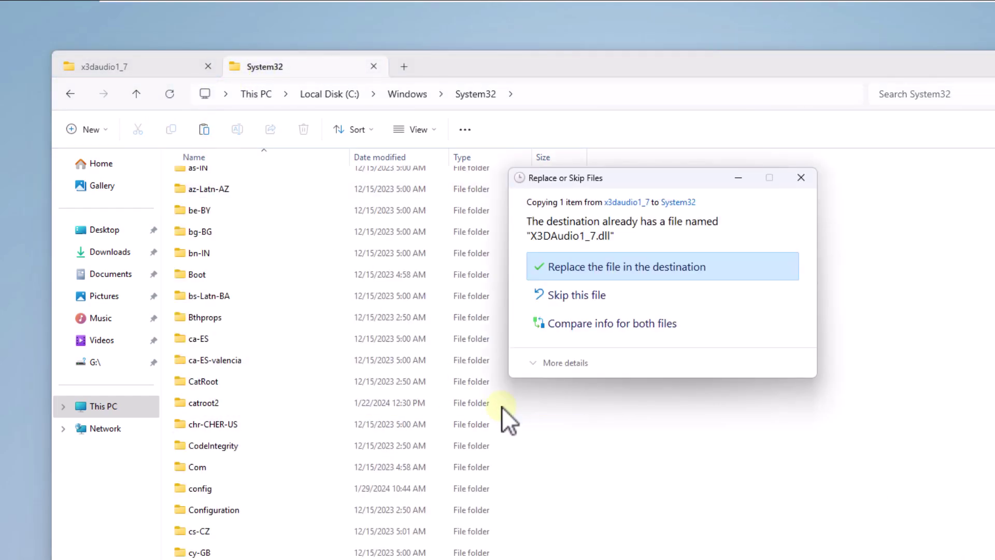
pyautogui.click(551, 269)
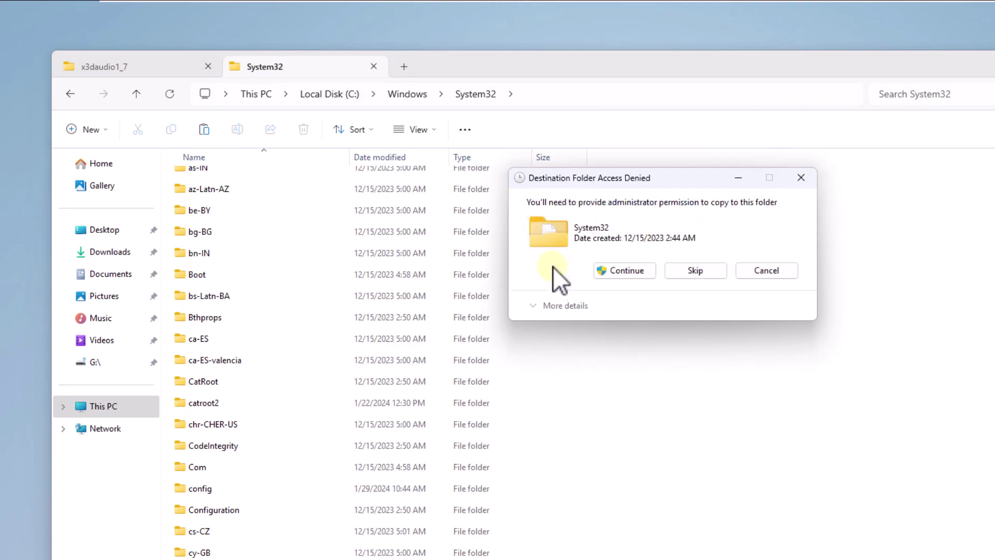
pyautogui.click(599, 269)
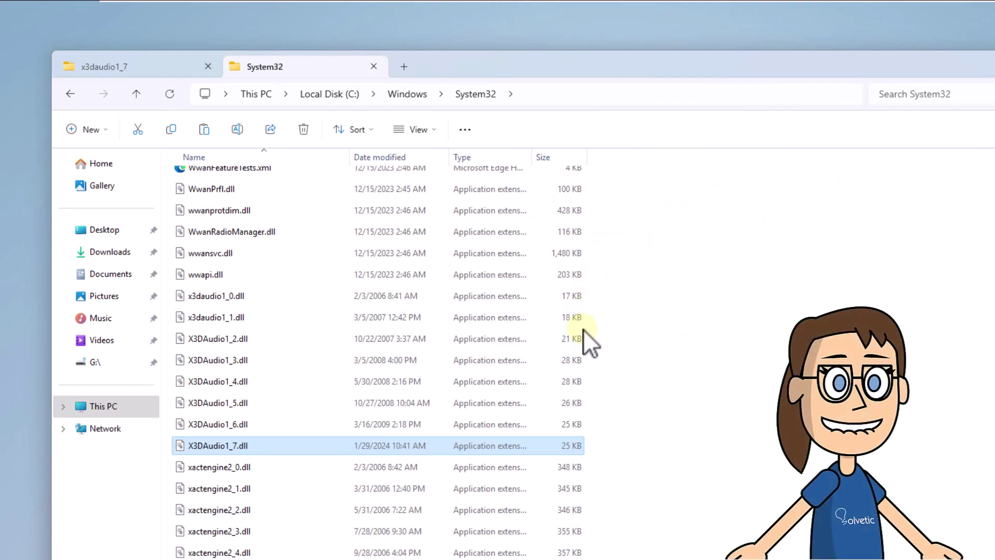
# Paste X3DAudio1_7.dll into C:\Windows\SysWOW64, replacing the existing copy, then close File Explorer
pyautogui.click(405, 94)
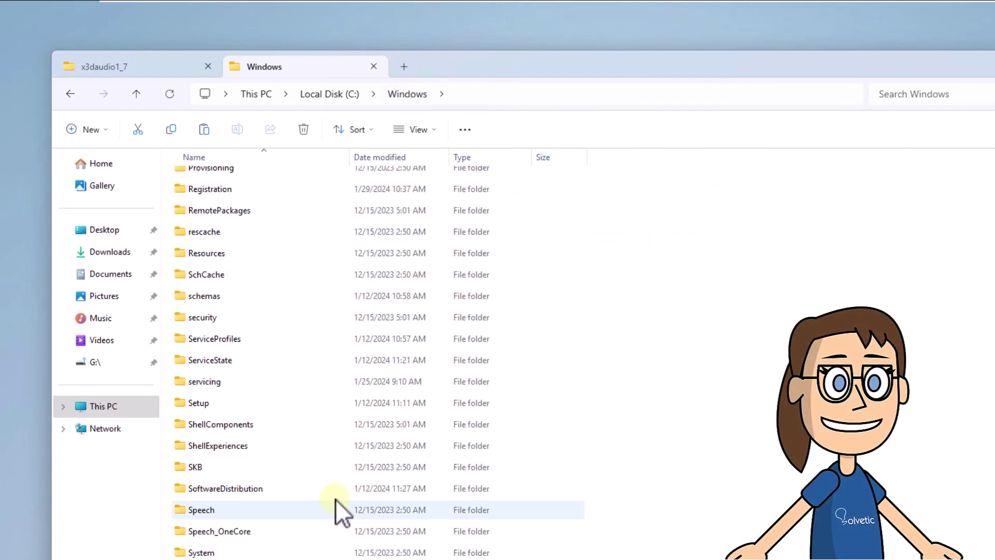
pyautogui.click(334, 404)
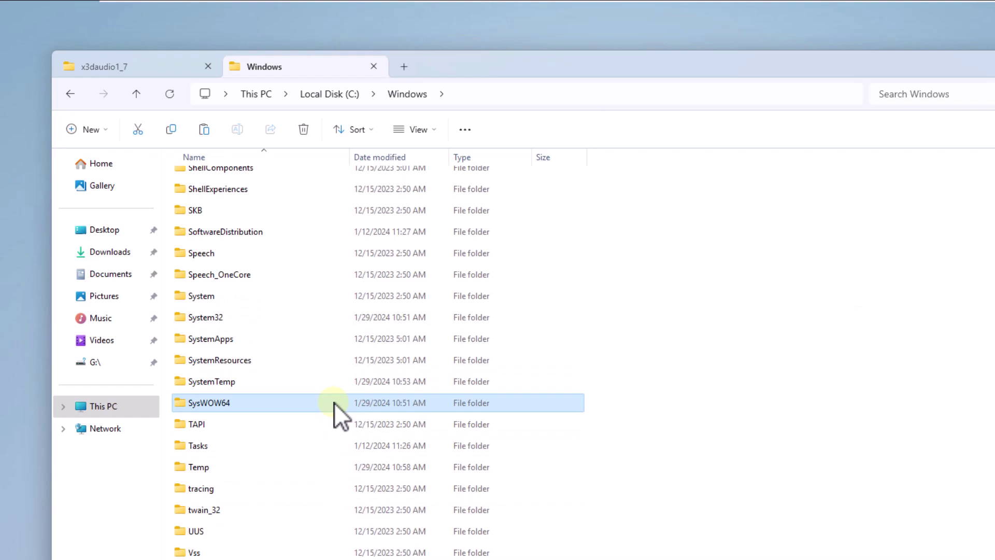
pyautogui.doubleClick(334, 402)
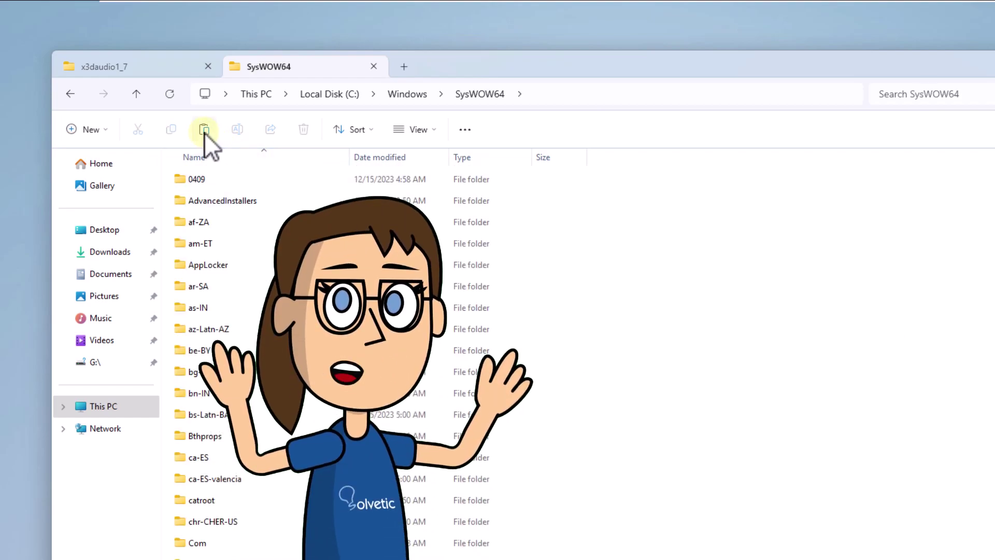
pyautogui.click(205, 133)
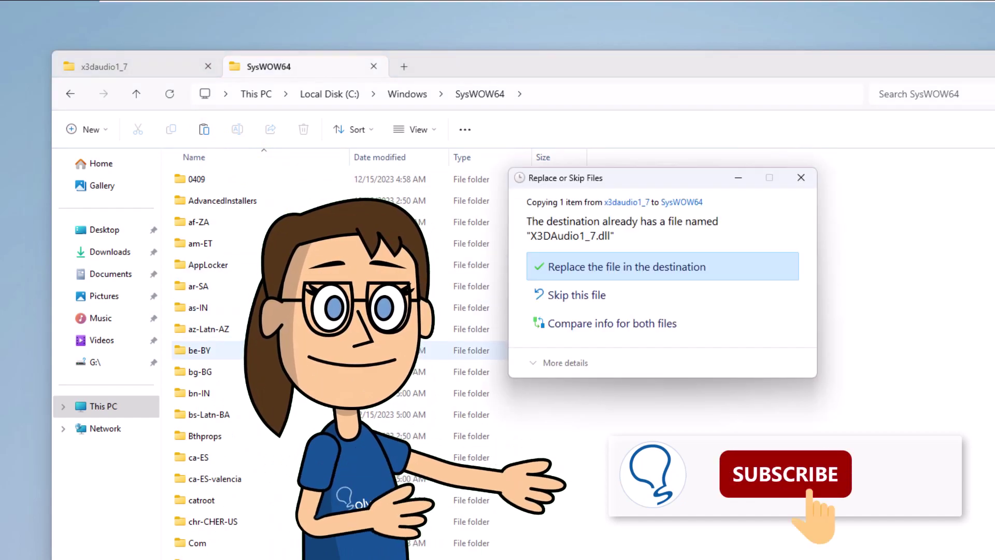
pyautogui.click(731, 269)
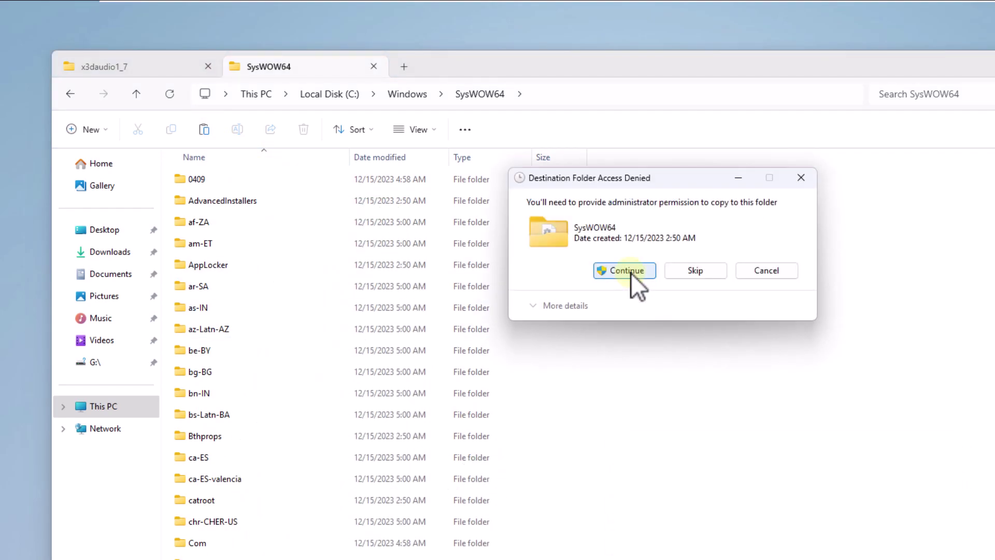
pyautogui.click(631, 271)
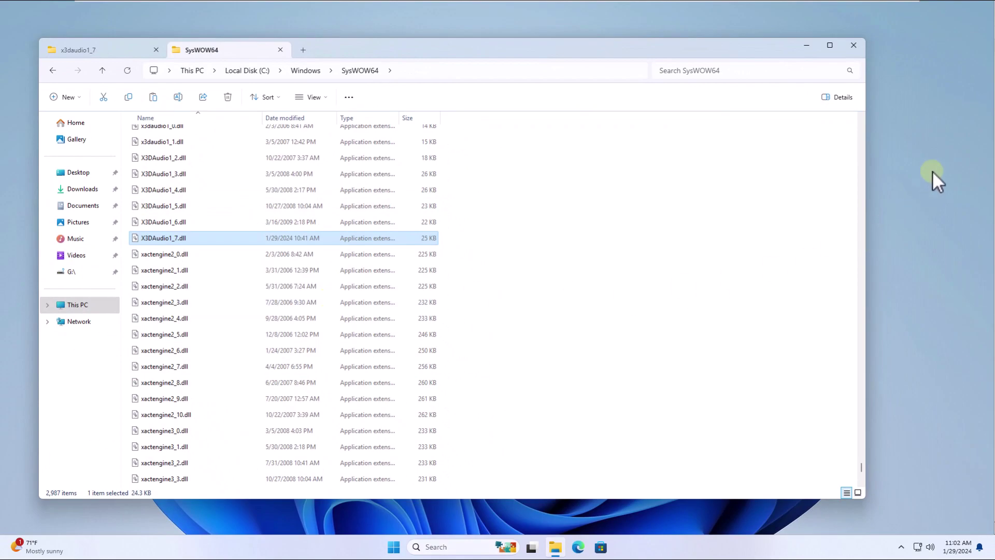
pyautogui.click(862, 45)
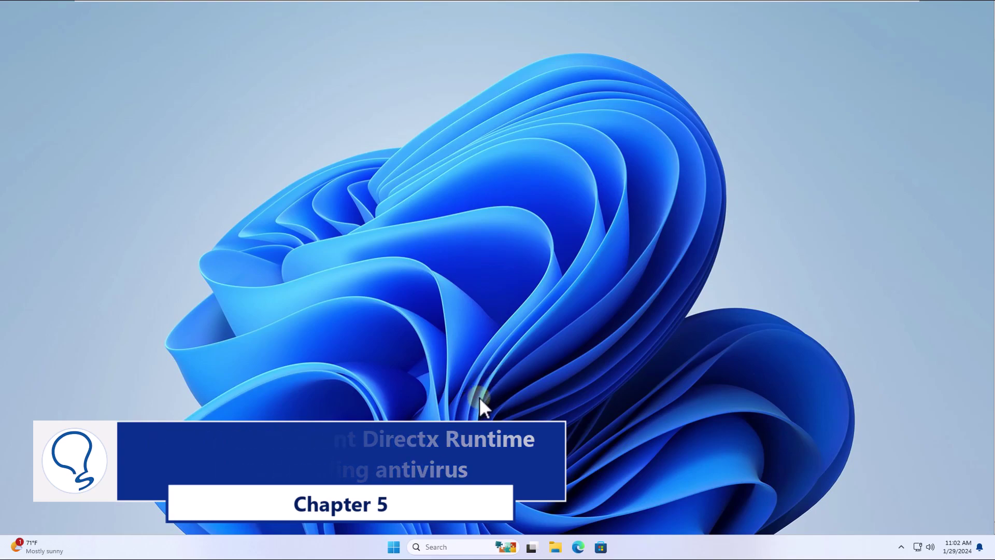
# Search Windows for 'security' and launch the Windows Security app
pyautogui.click(470, 547)
pyautogui.write('securi')
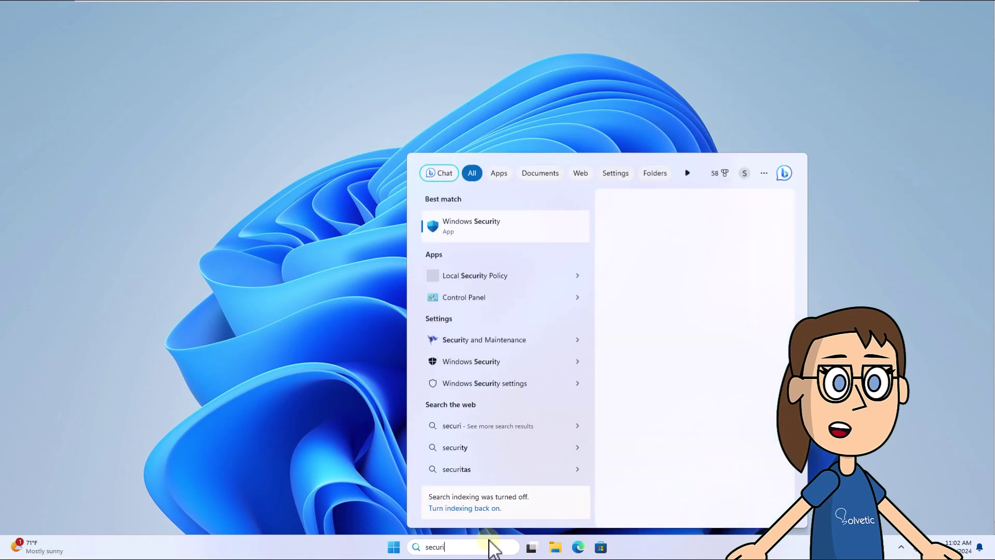
pyautogui.write('ty')
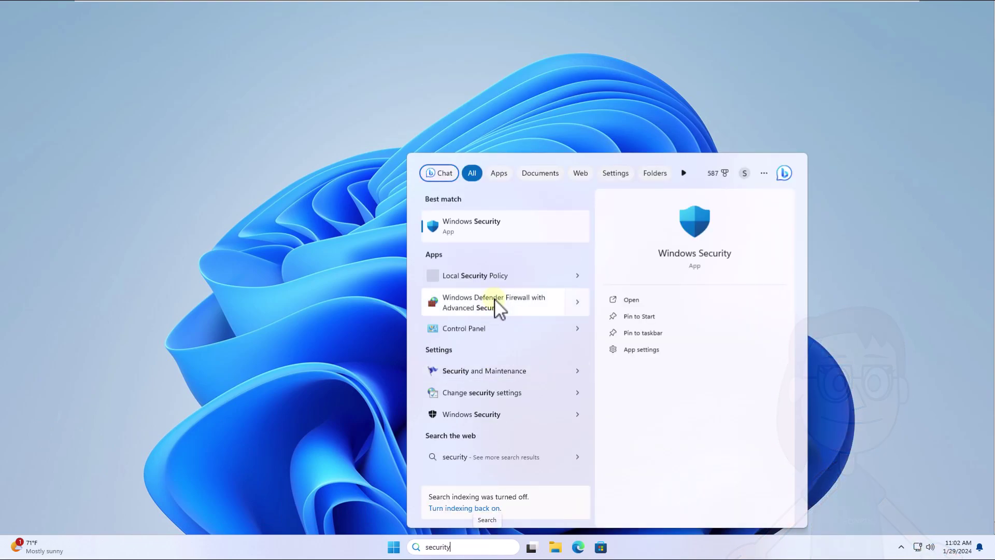
pyautogui.click(536, 233)
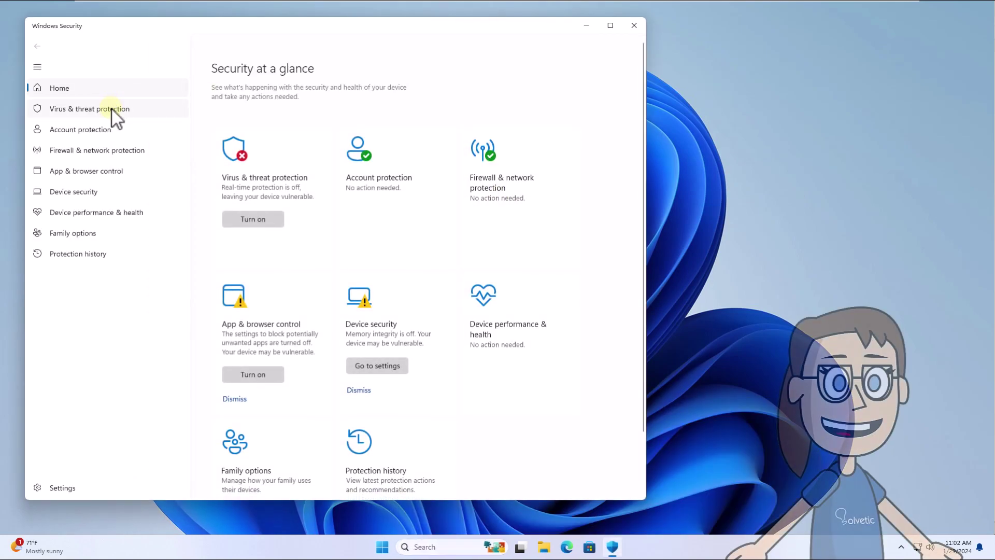
# Turn off Real-time protection in Virus & threat protection settings, approving the UAC prompt
pyautogui.click(111, 110)
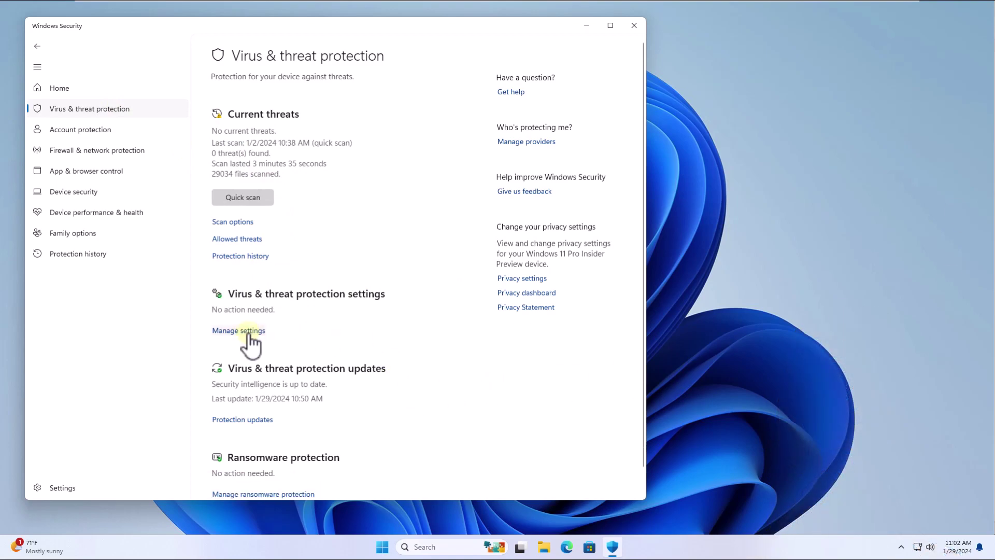
pyautogui.click(243, 330)
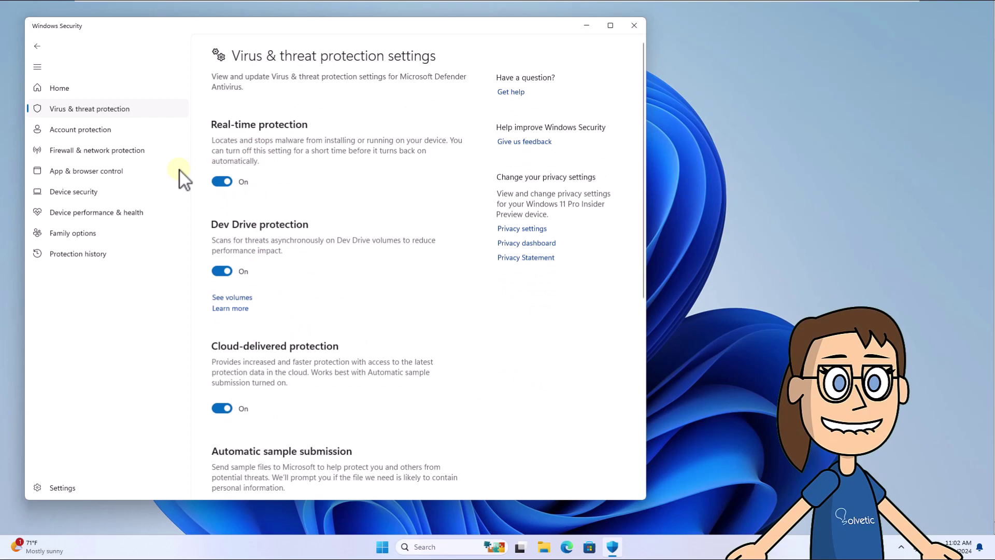
pyautogui.click(228, 182)
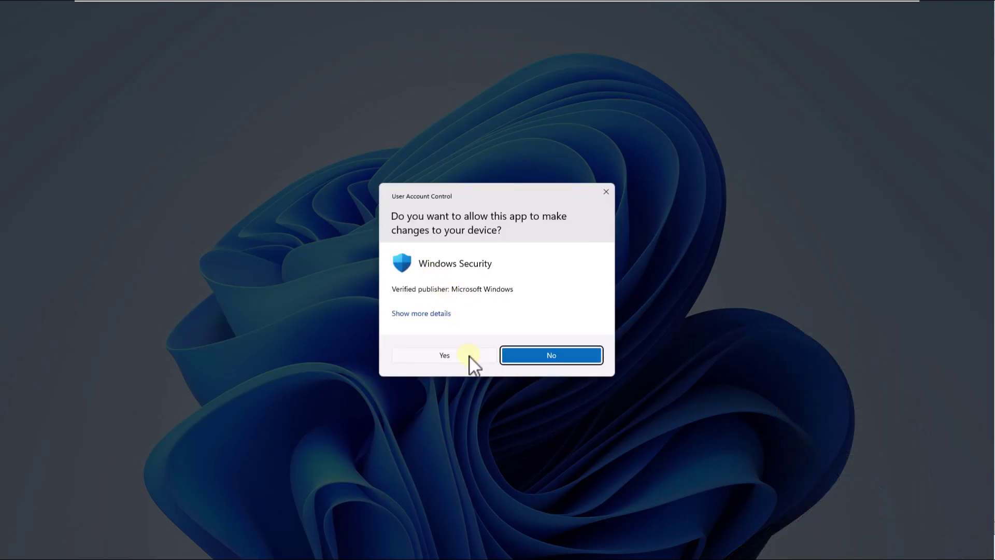
pyautogui.click(471, 361)
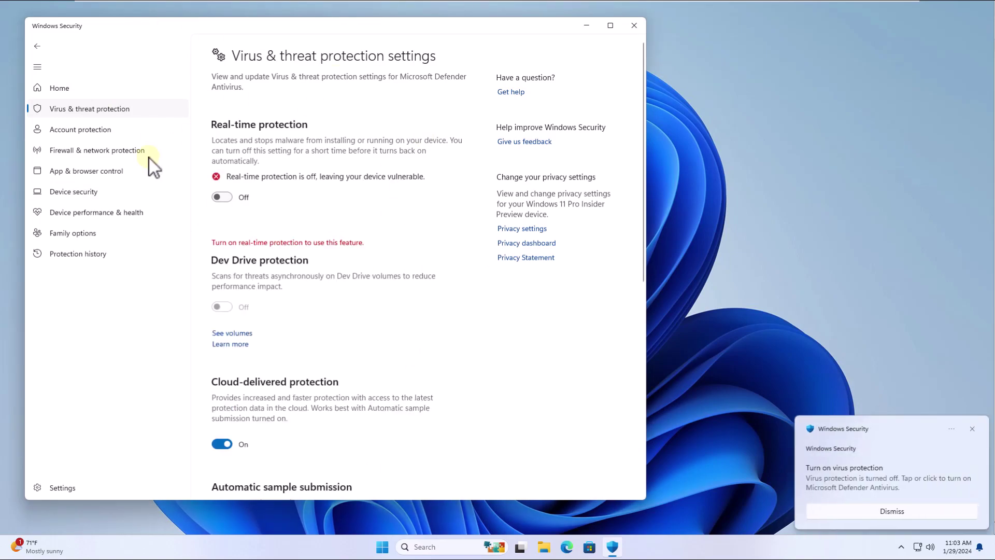
# Close Windows Security and dismiss the virus-protection warning notification
pyautogui.click(634, 26)
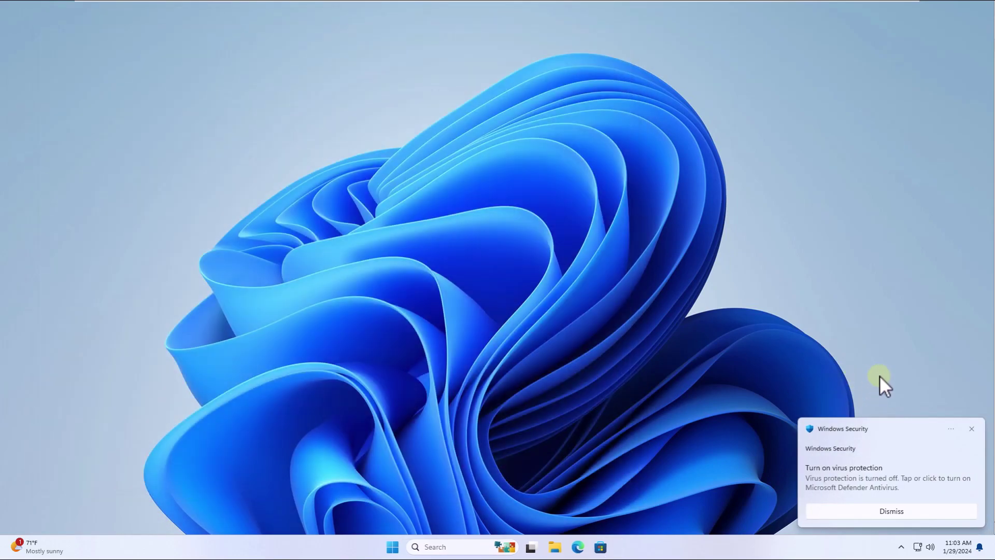
pyautogui.click(971, 429)
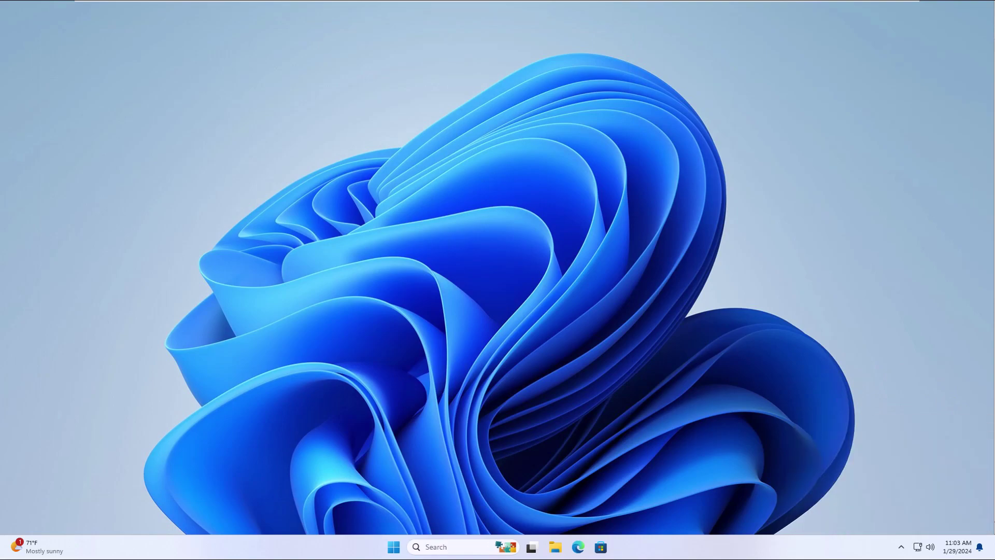